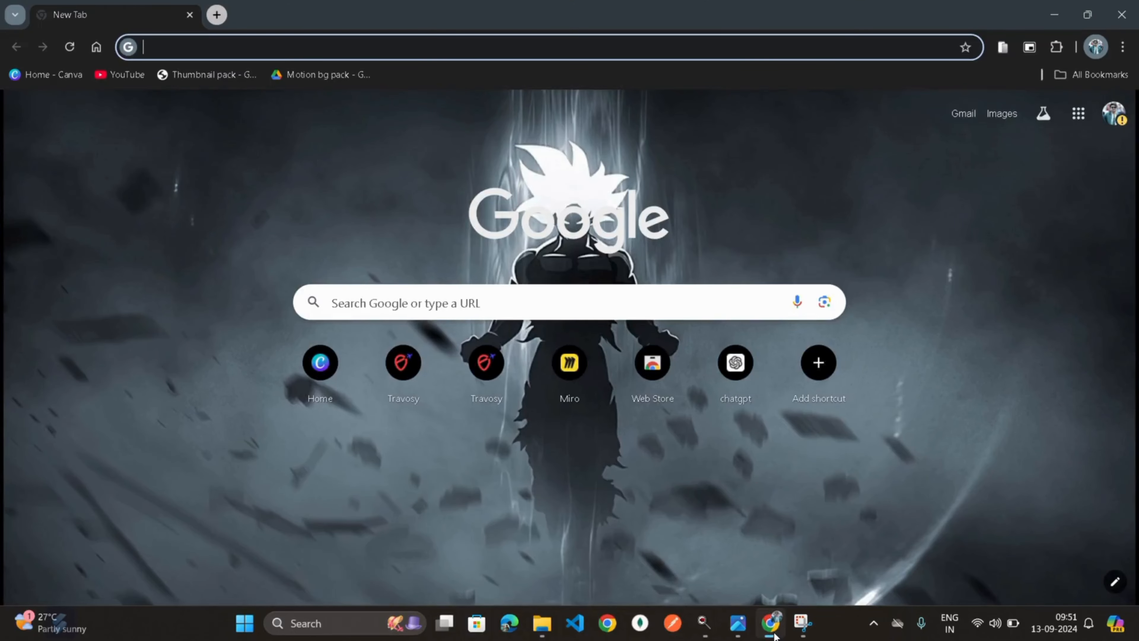
Search Google for "python" and open the Download Python page on Python.org.
click(390, 300)
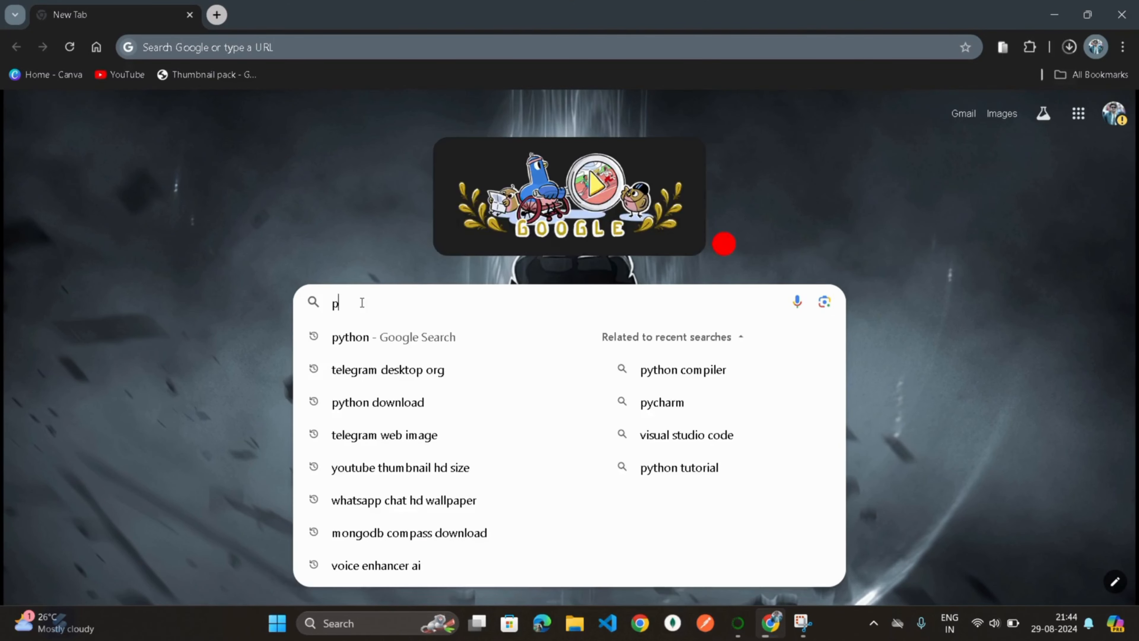
text(pytjo)
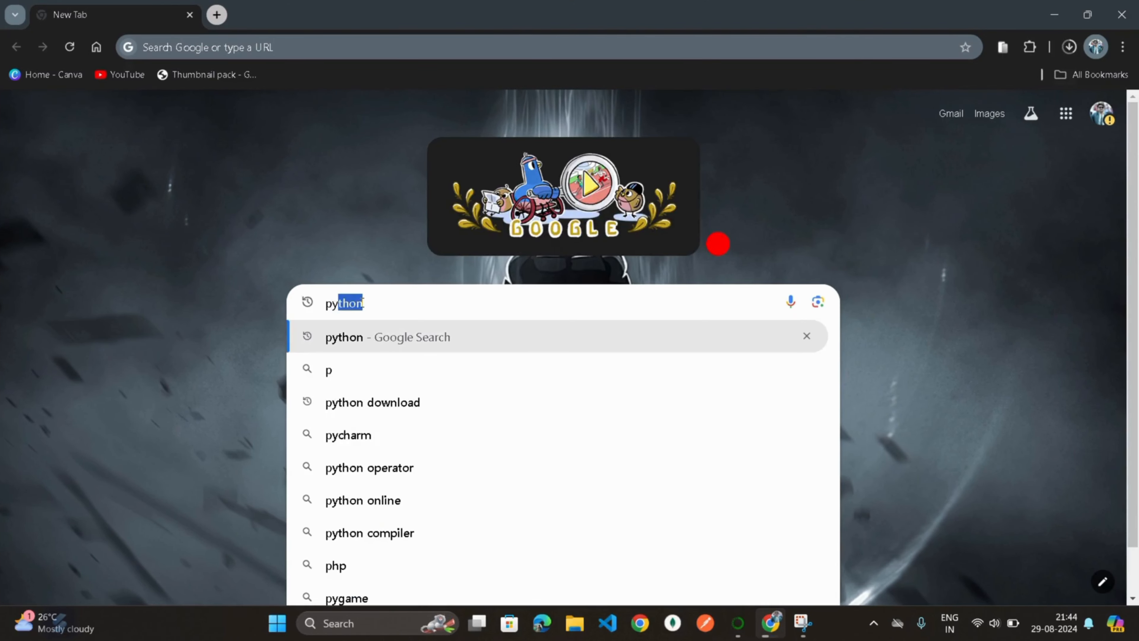
text(n)
key(BackSpace)
key(BackSpace)
key(BackSpace)
text(ho)
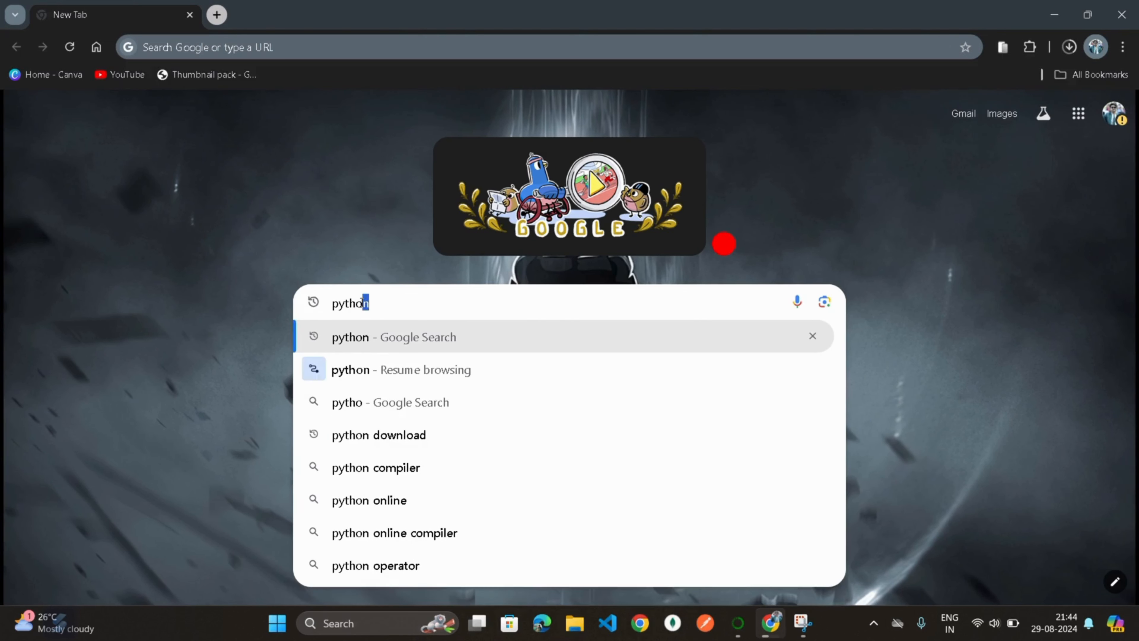
text(n)
key(Return)
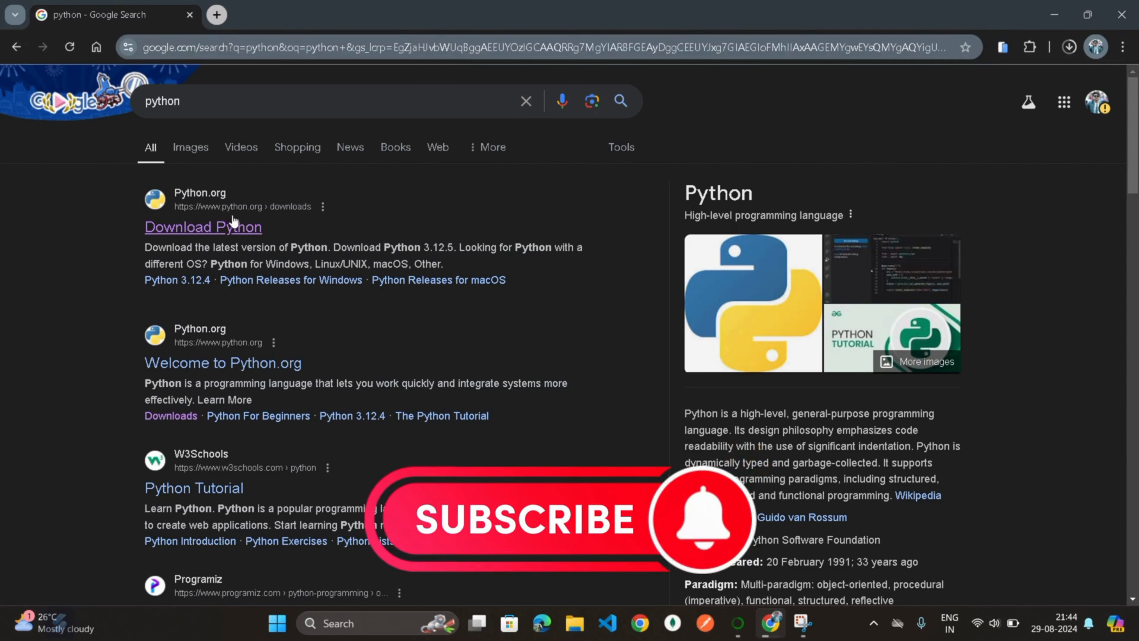
click(203, 228)
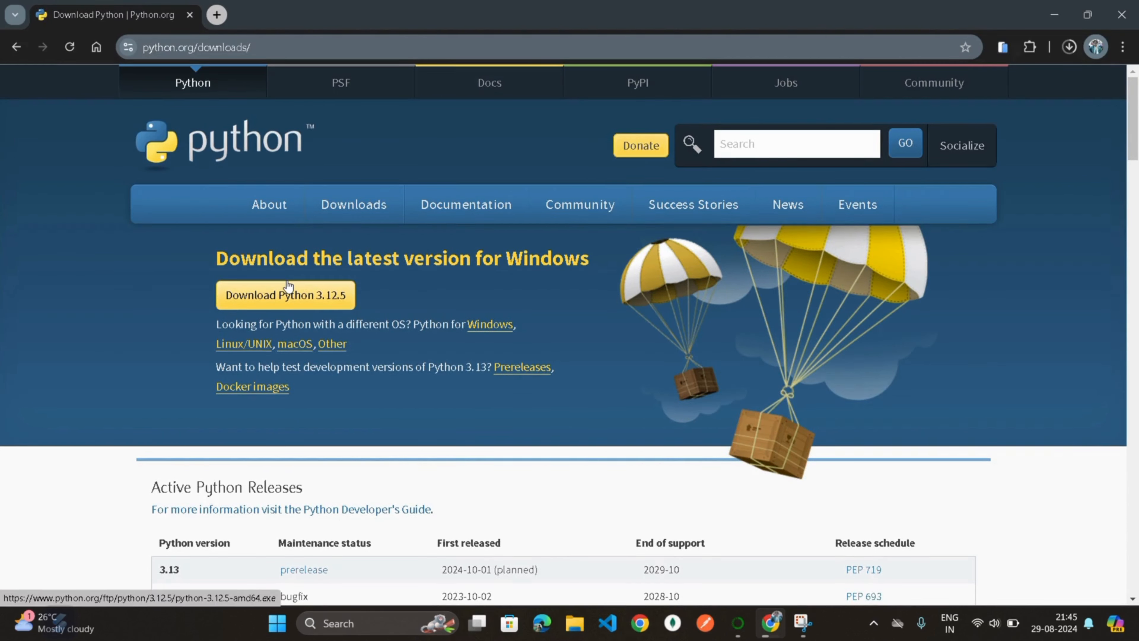
Download the Python 3.12.5 installer for Windows and check its progress in the recent downloads.
mouse_move(367, 199)
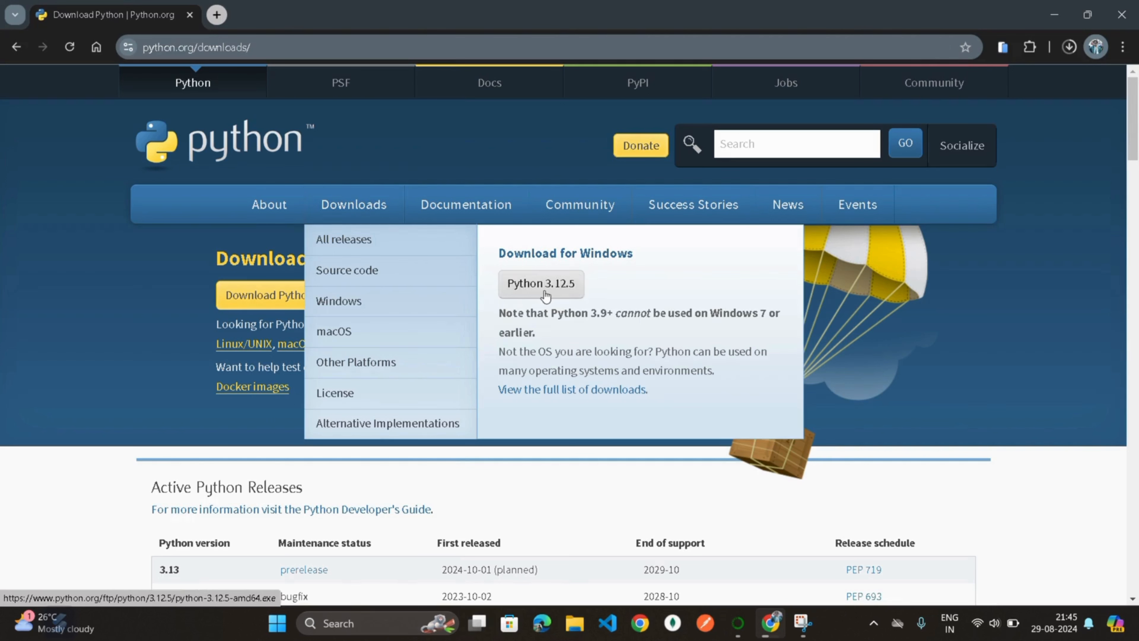
click(578, 296)
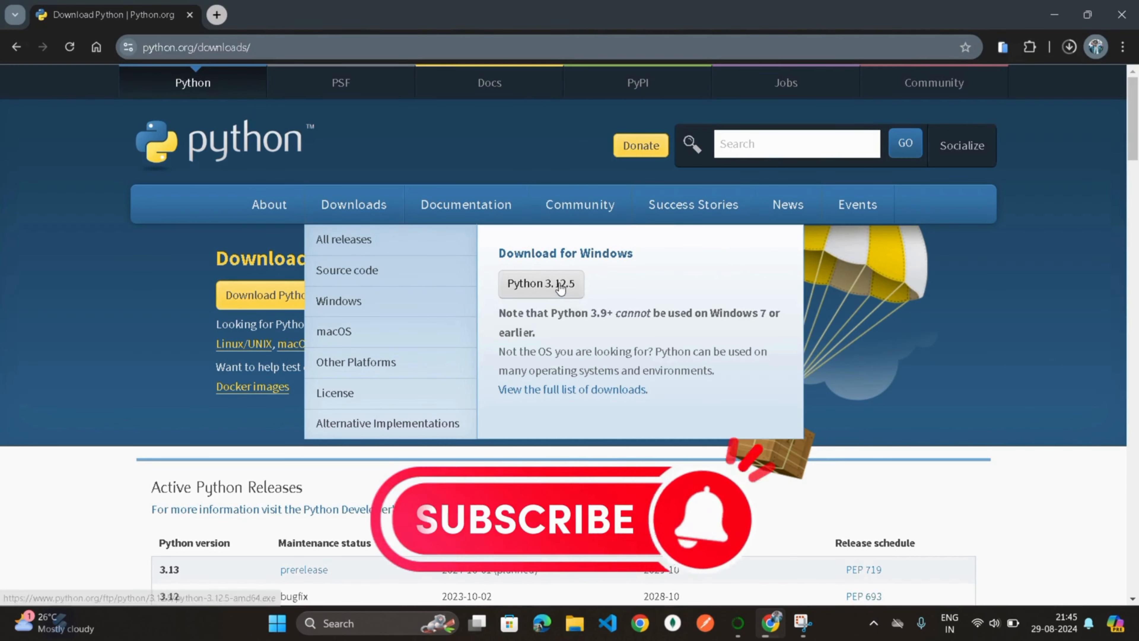
click(561, 288)
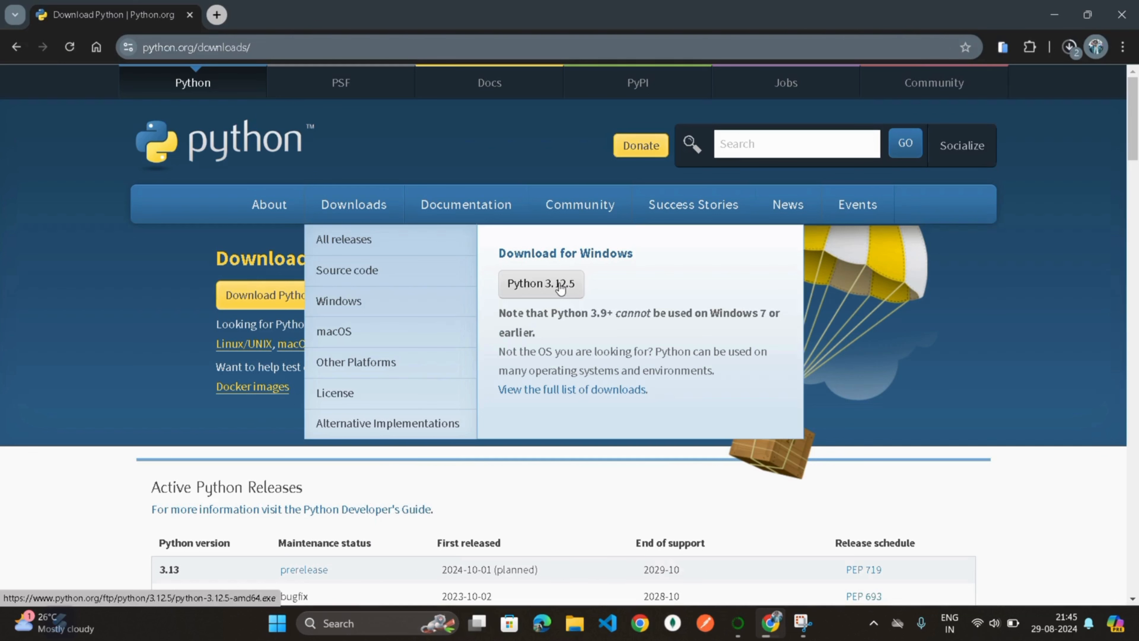
click(1070, 48)
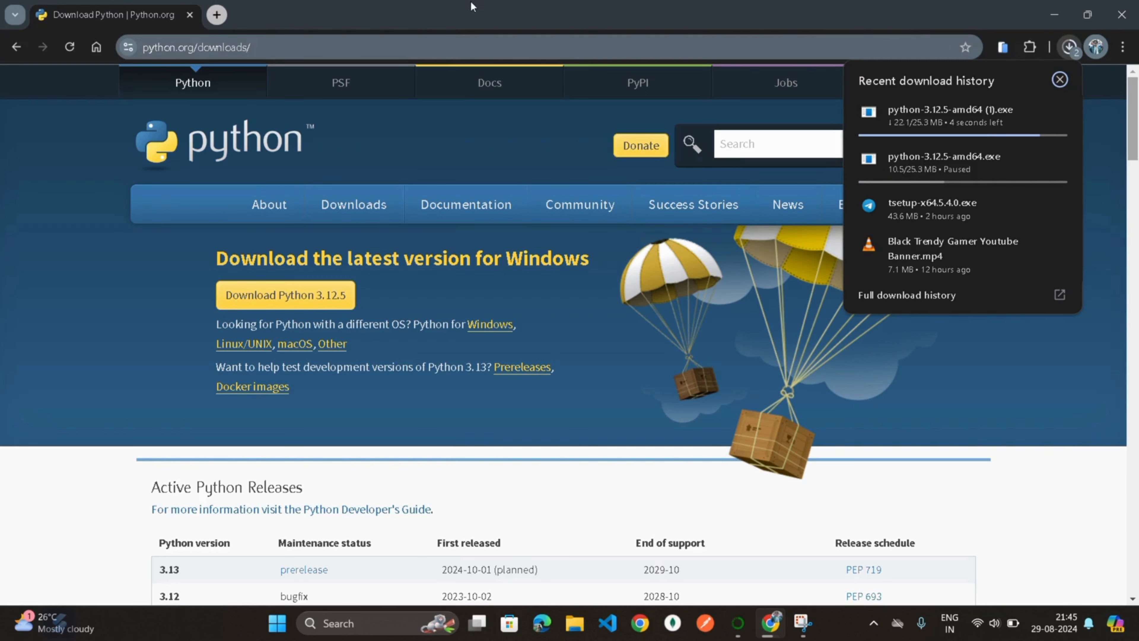
click(485, 24)
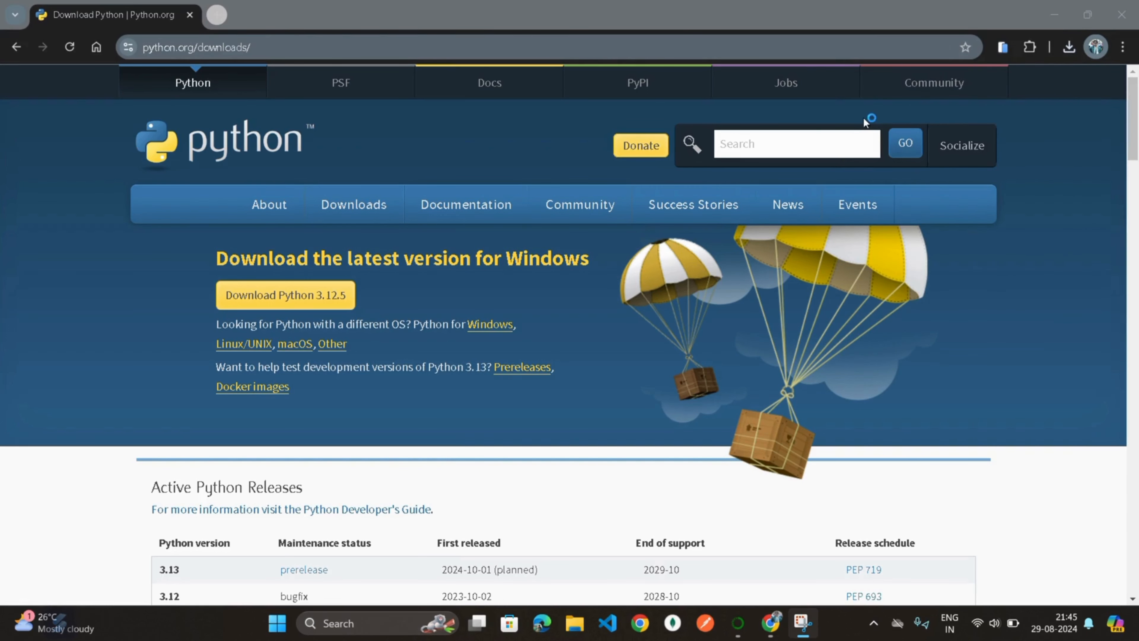
Run the downloaded installer python-3.12.5-amd64 (1).exe from the recent downloads.
click(1068, 48)
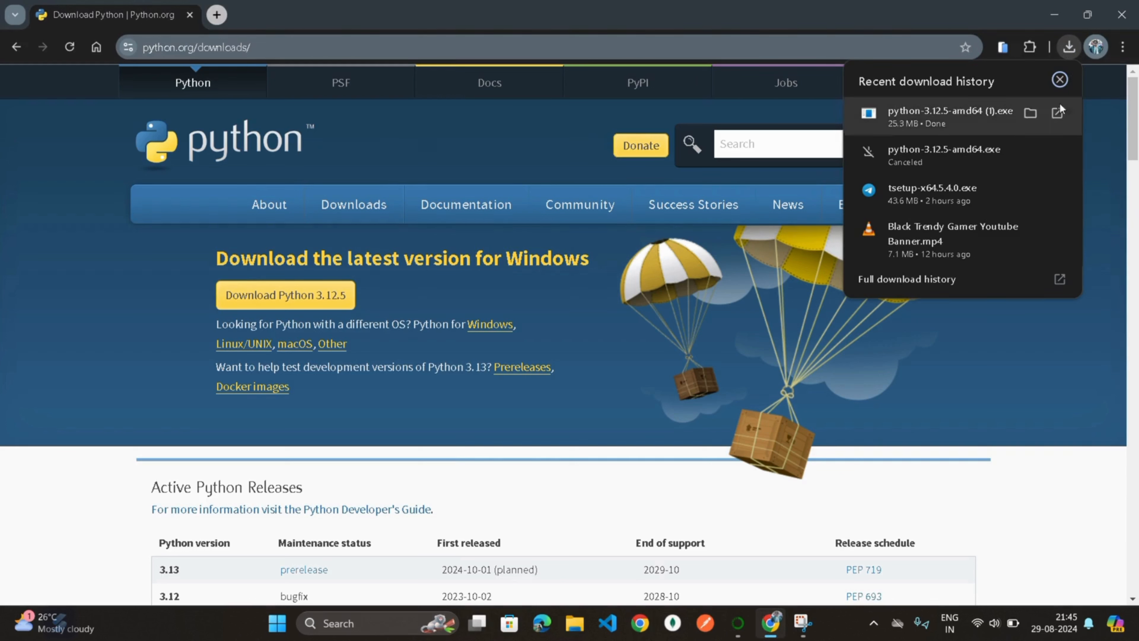
right_click(919, 119)
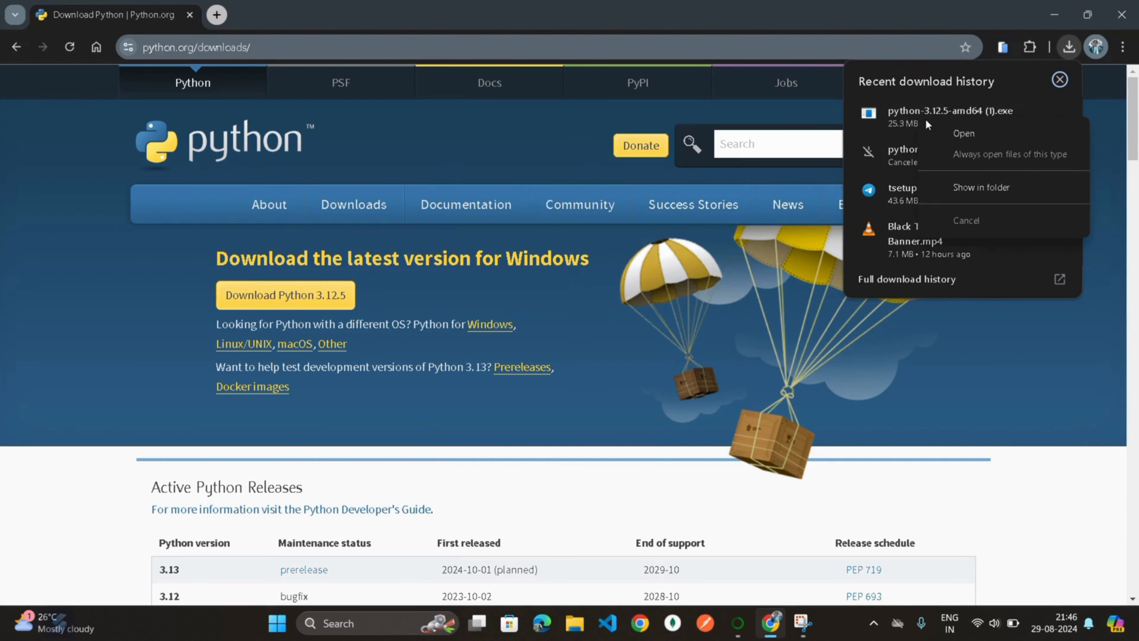
click(974, 133)
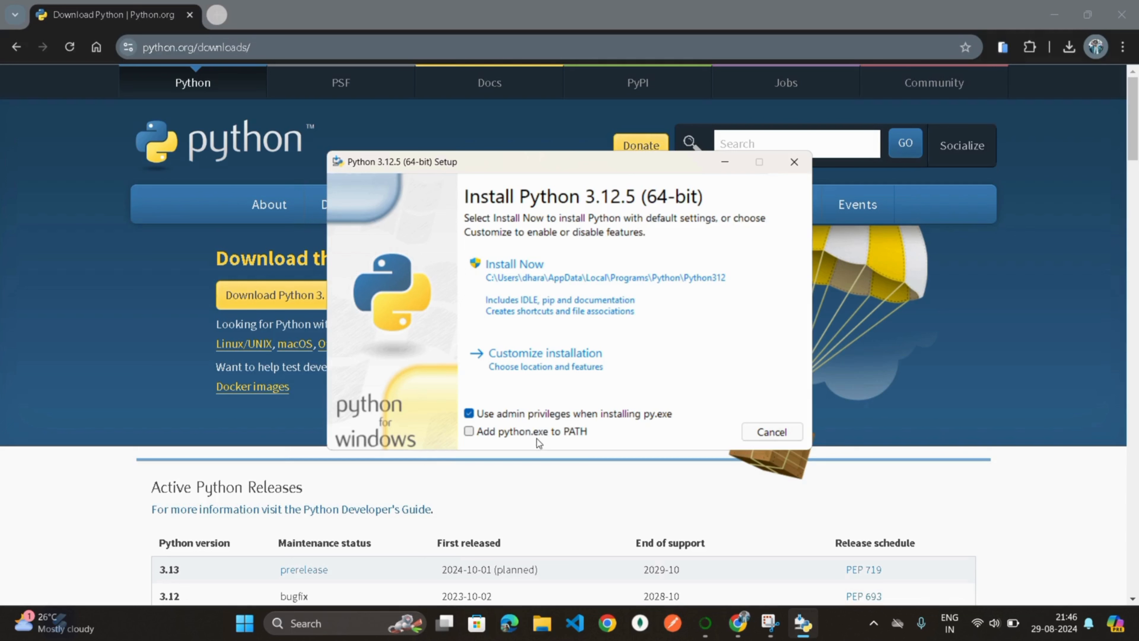
Add python.exe to PATH and choose a customized installation, keeping all the preselected optional features.
click(470, 432)
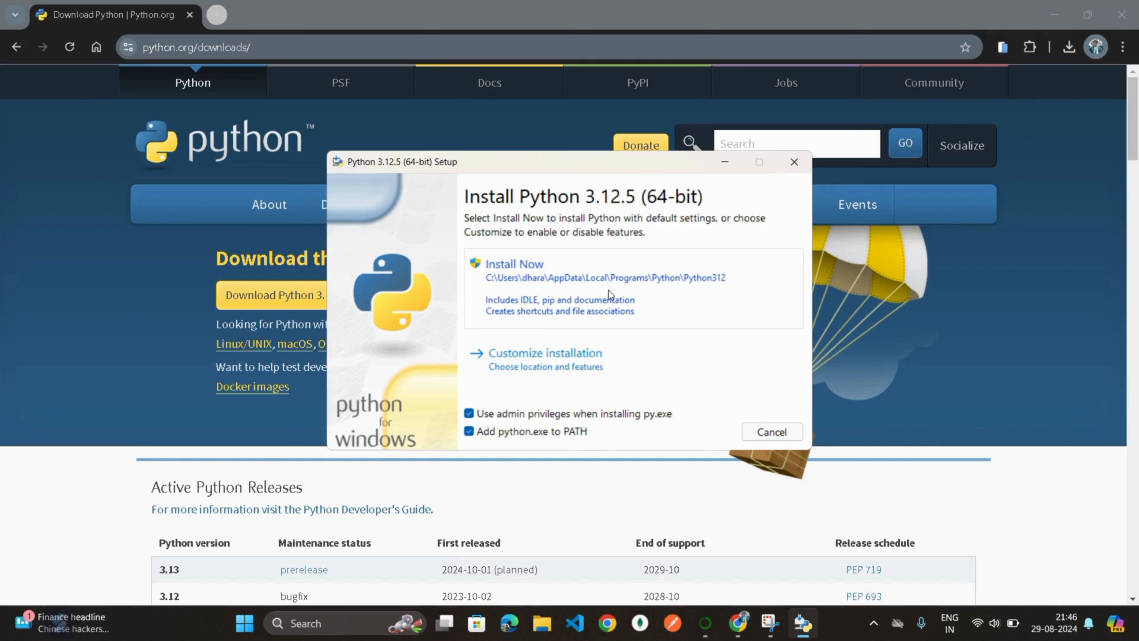
click(516, 363)
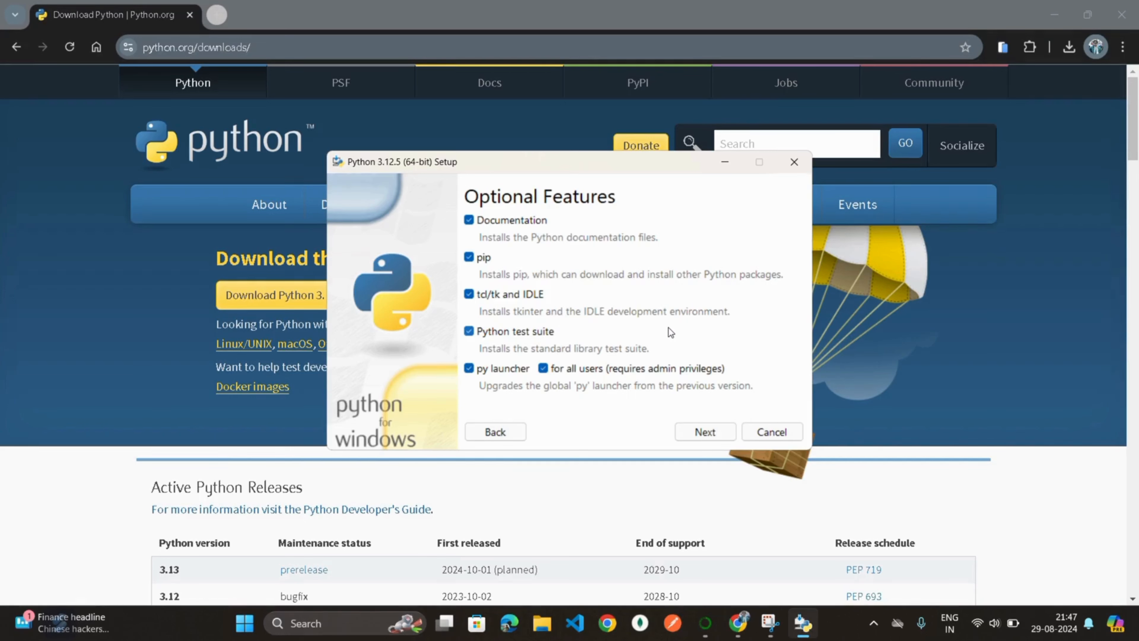
click(696, 432)
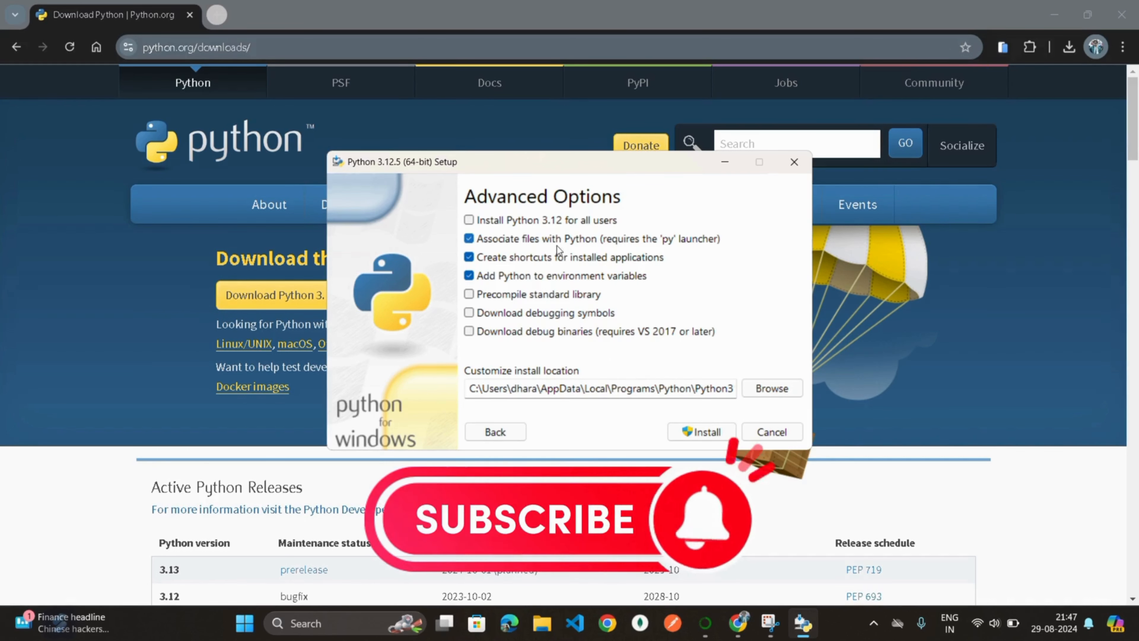
Set Python 3.12 to install for all users, run the installation and close the setup when it finishes.
click(469, 220)
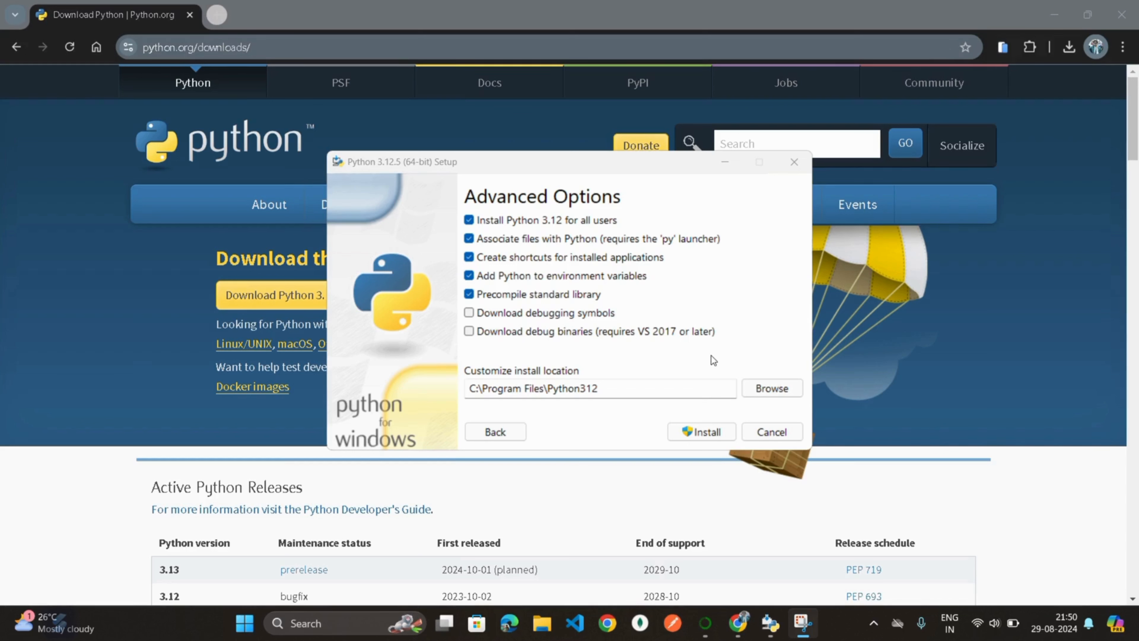
click(690, 432)
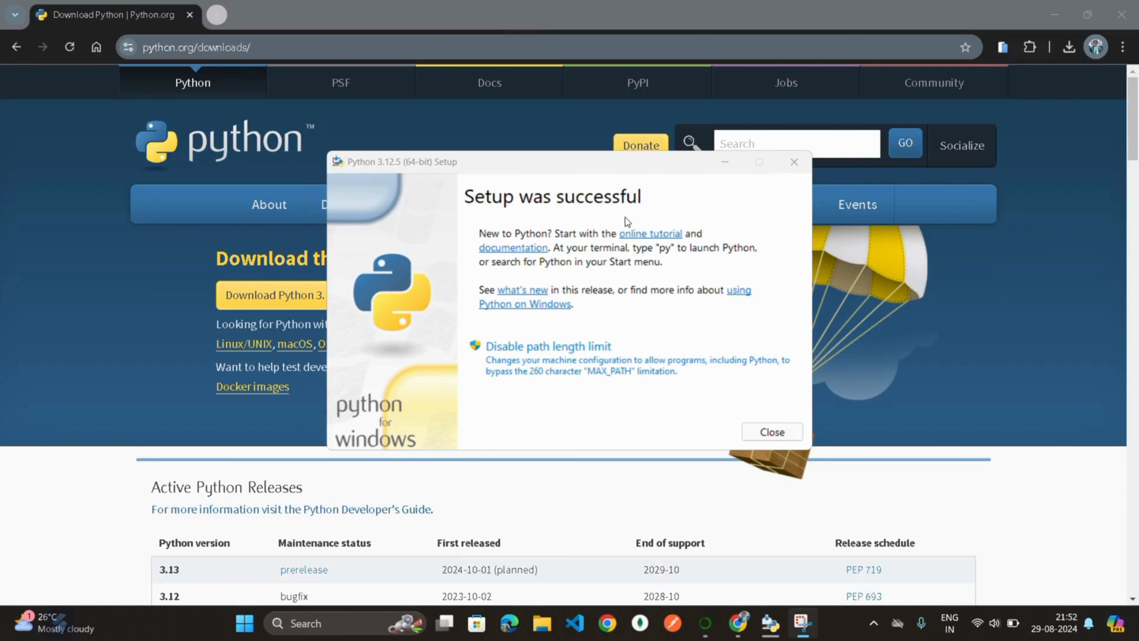
click(758, 433)
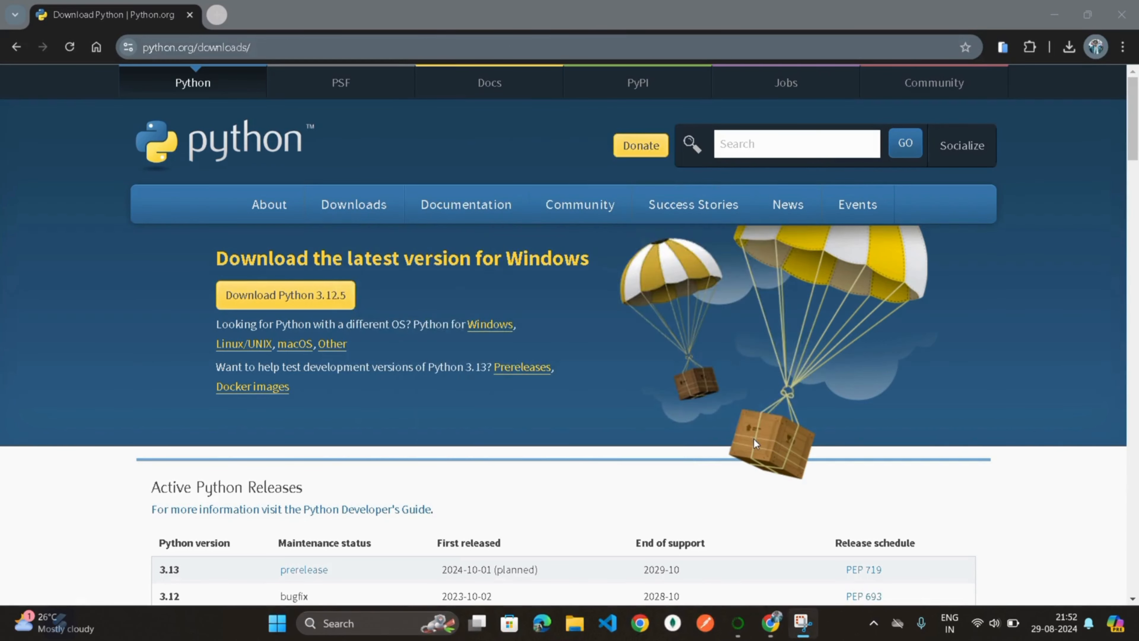
Show the desktop, open Command Prompt and check the installed Python version with python --version.
key(super+d)
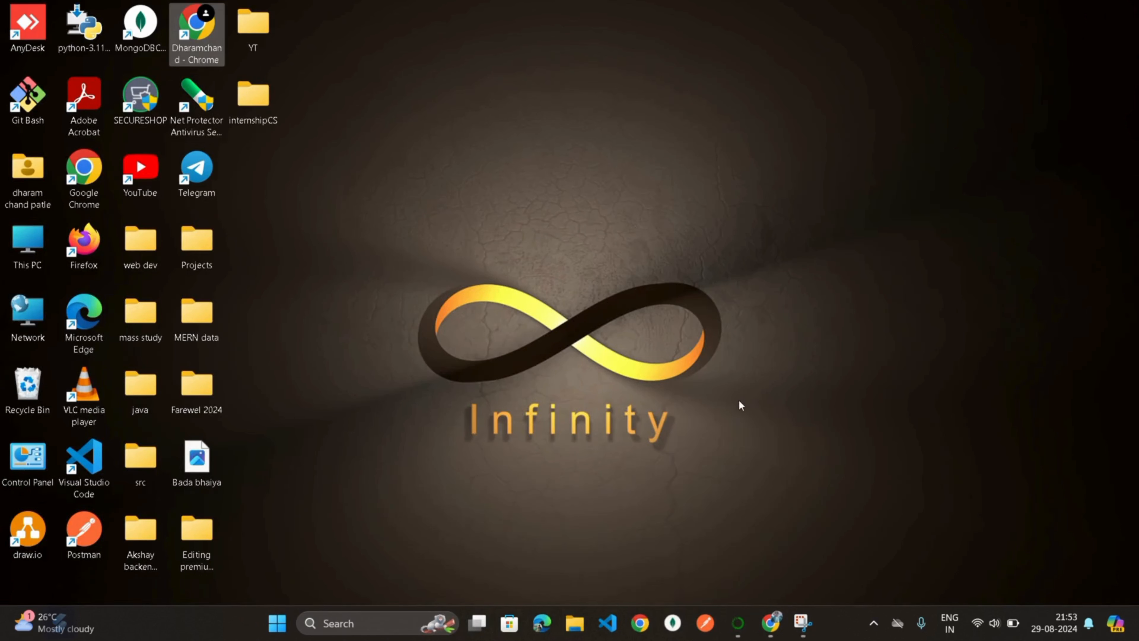
click(354, 634)
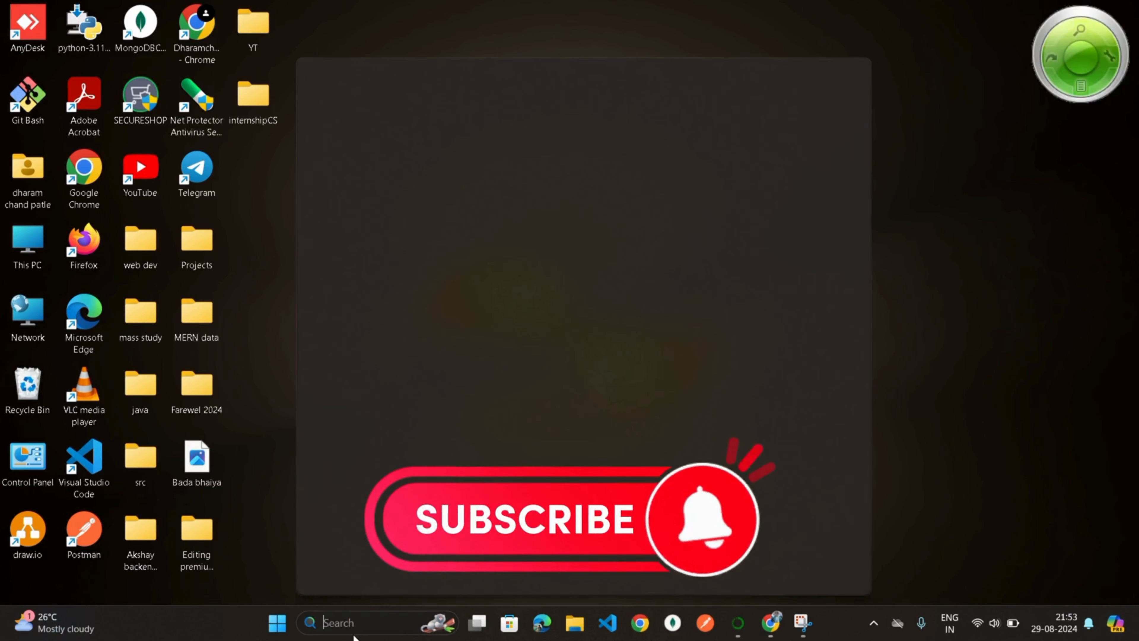
text(cmd)
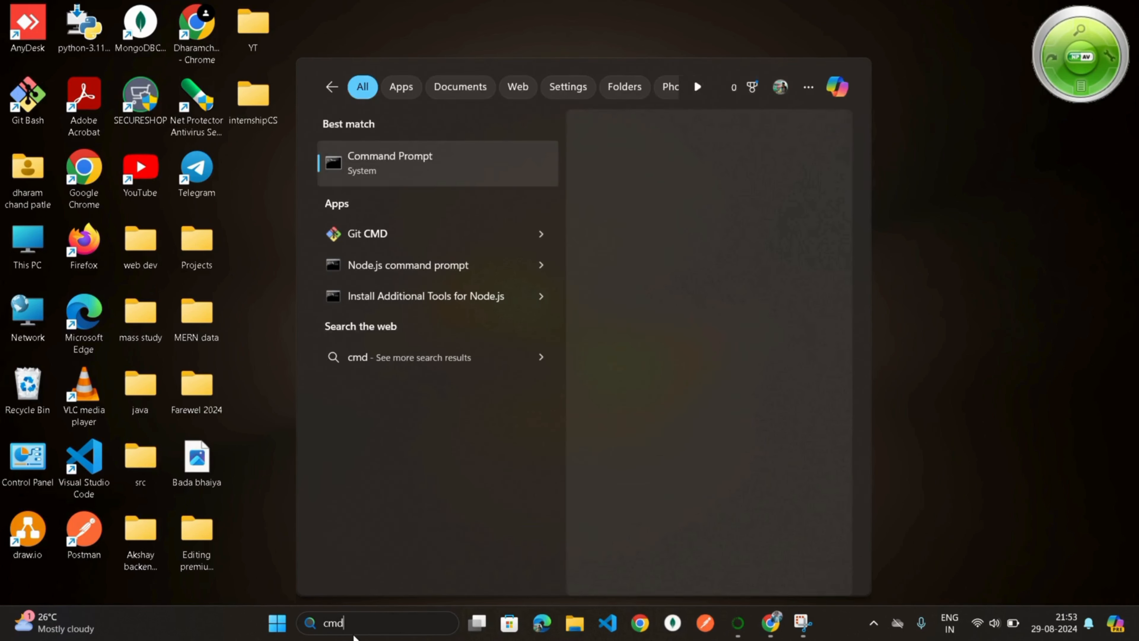
key(Return)
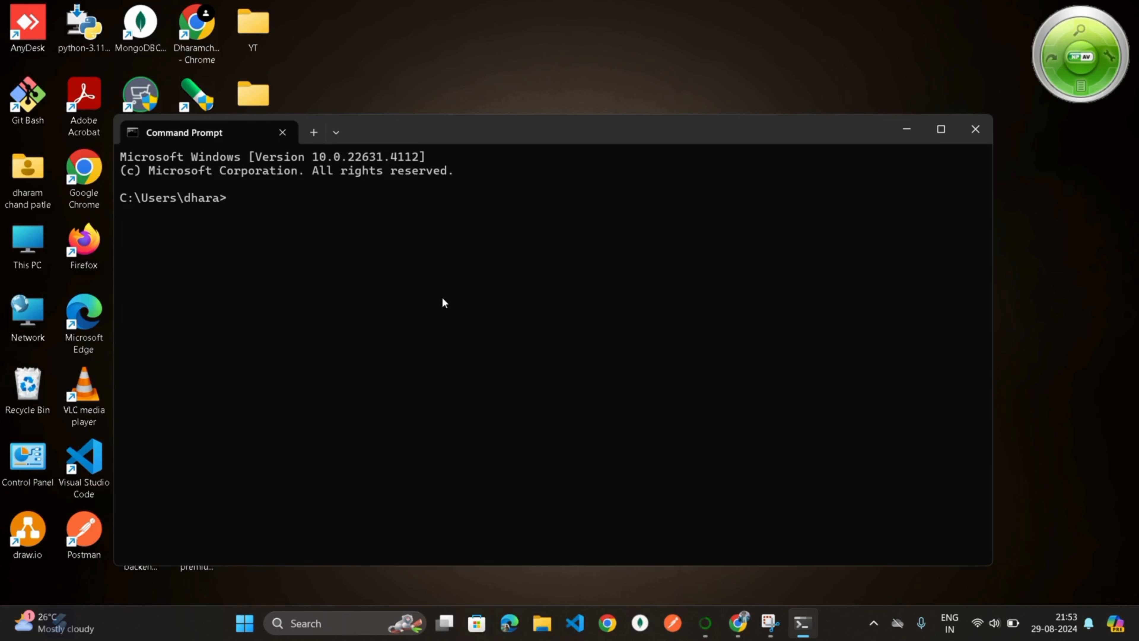
text(python --version)
key(Return)
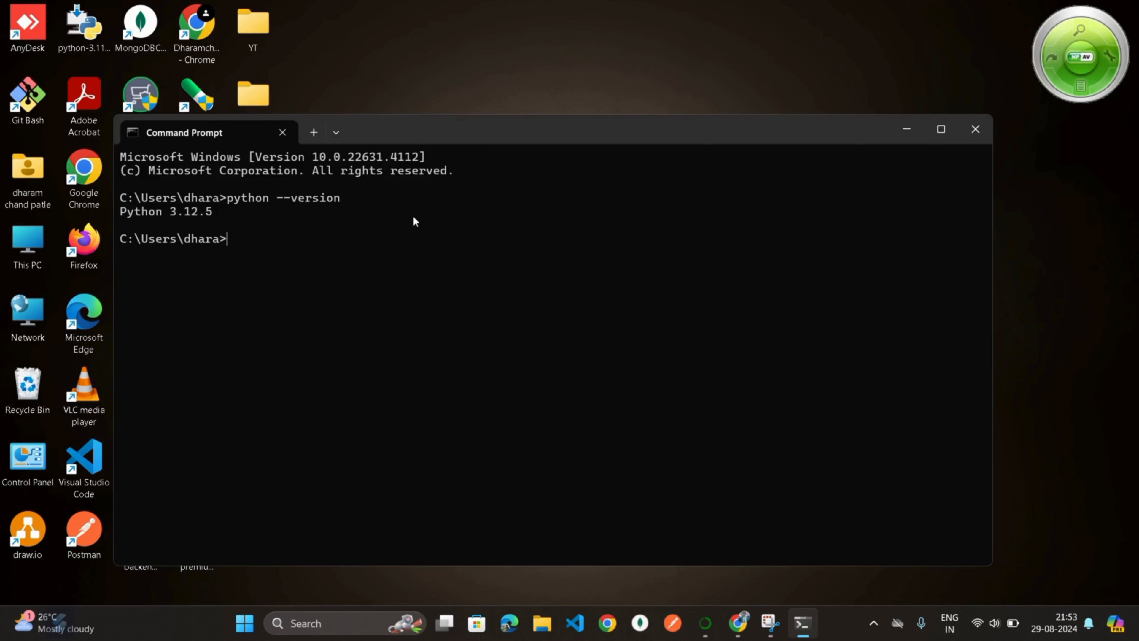
Start the Python interpreter with py and run a print statement for the owner's first name followed by "'s Code".
text(py)
key(Return)
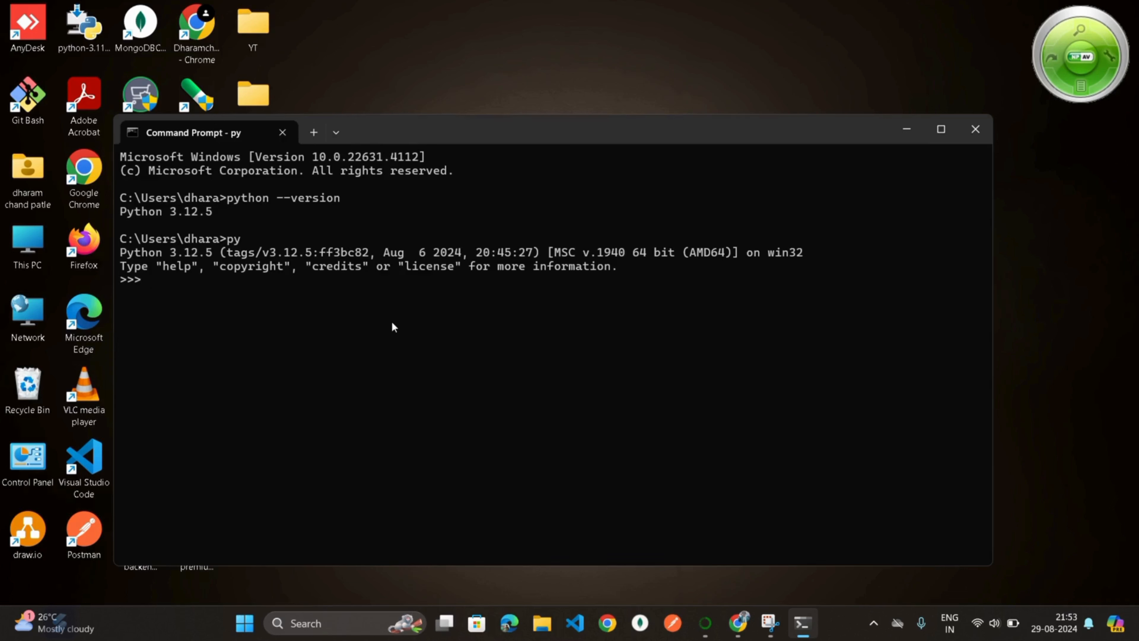
text(p)
key(BackSpace)
text(rint)
text(())
text("")
text(Dharam)
text('s C)
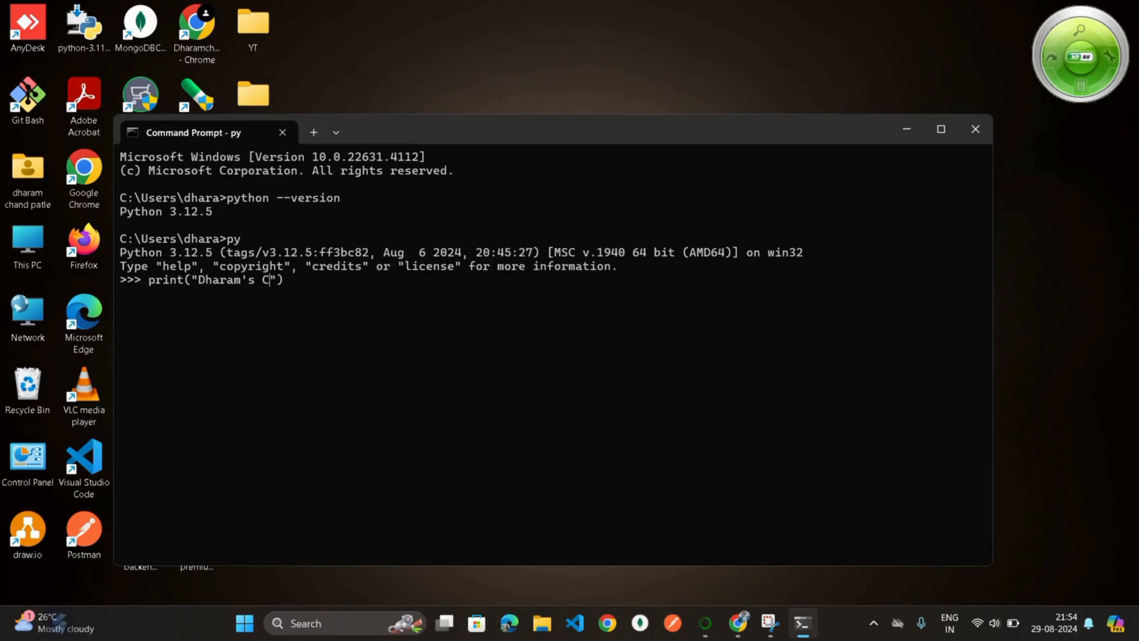
text(oide)
key(BackSpace)
key(BackSpace)
key(BackSpace)
key(BackSpace)
text(de");)
key(Return)
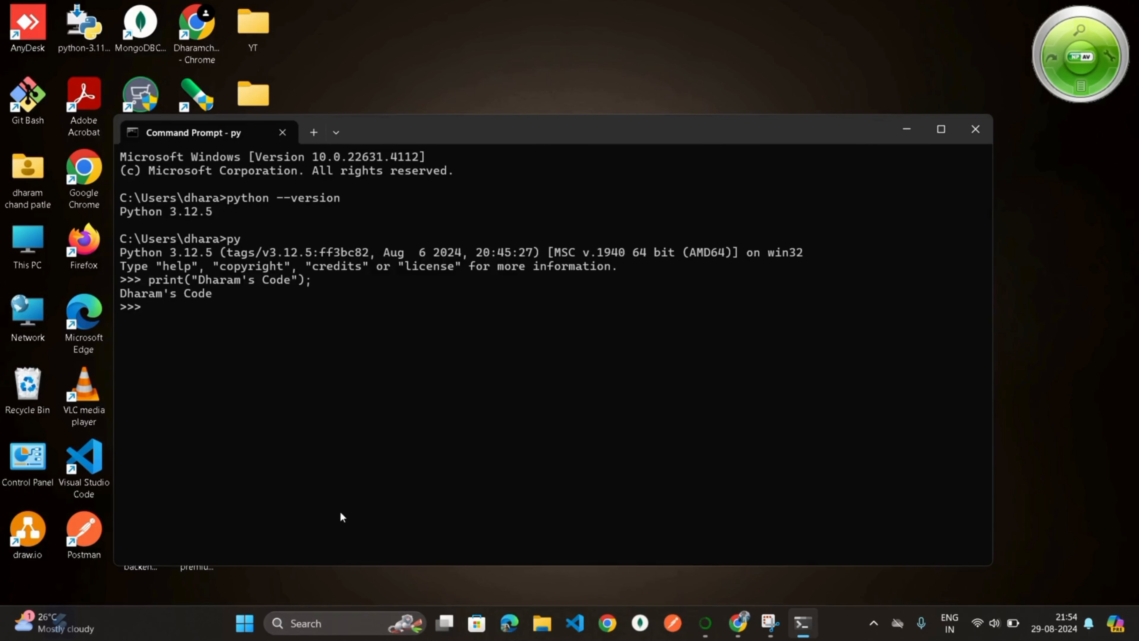
Find and open IDLE (Python 3.12 64-bit), then maximize its shell window.
click(341, 628)
text(i)
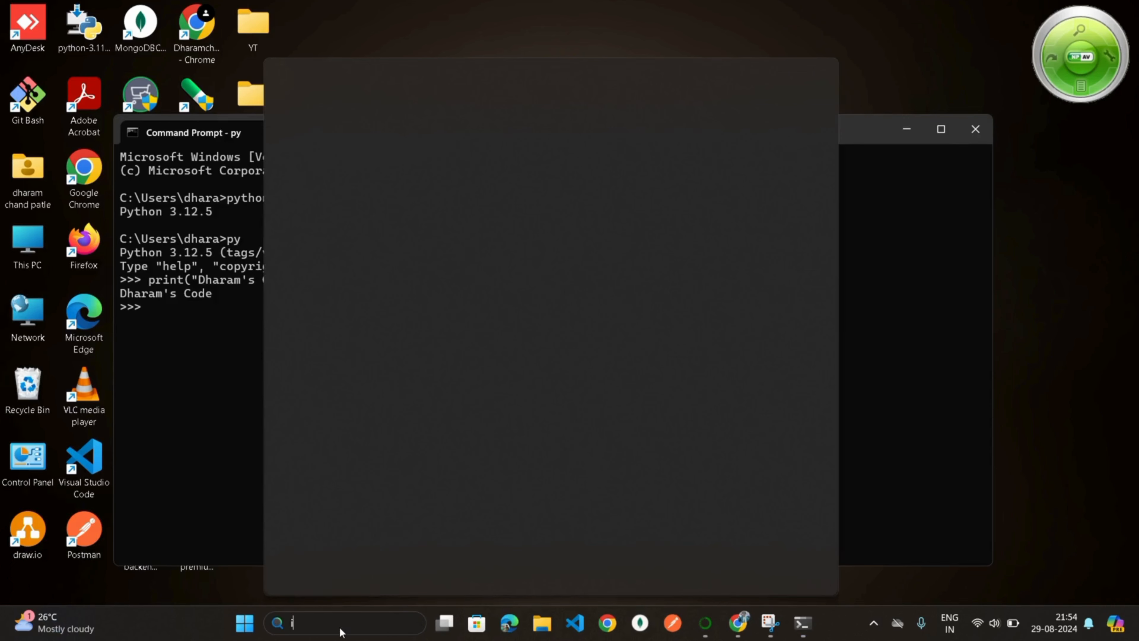
text(dle)
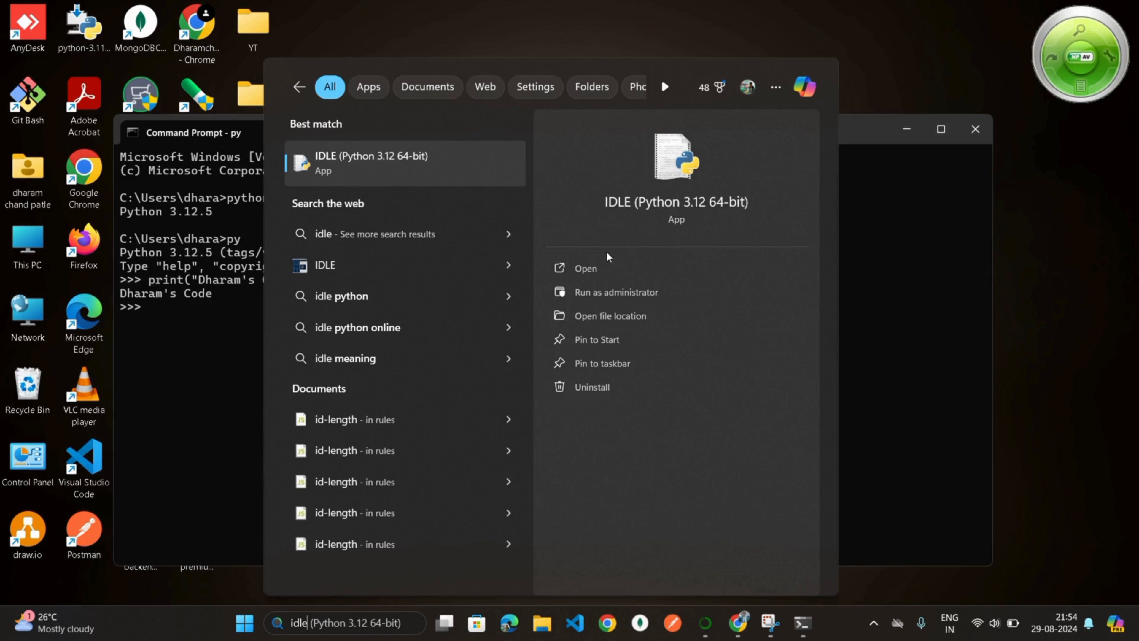
click(595, 268)
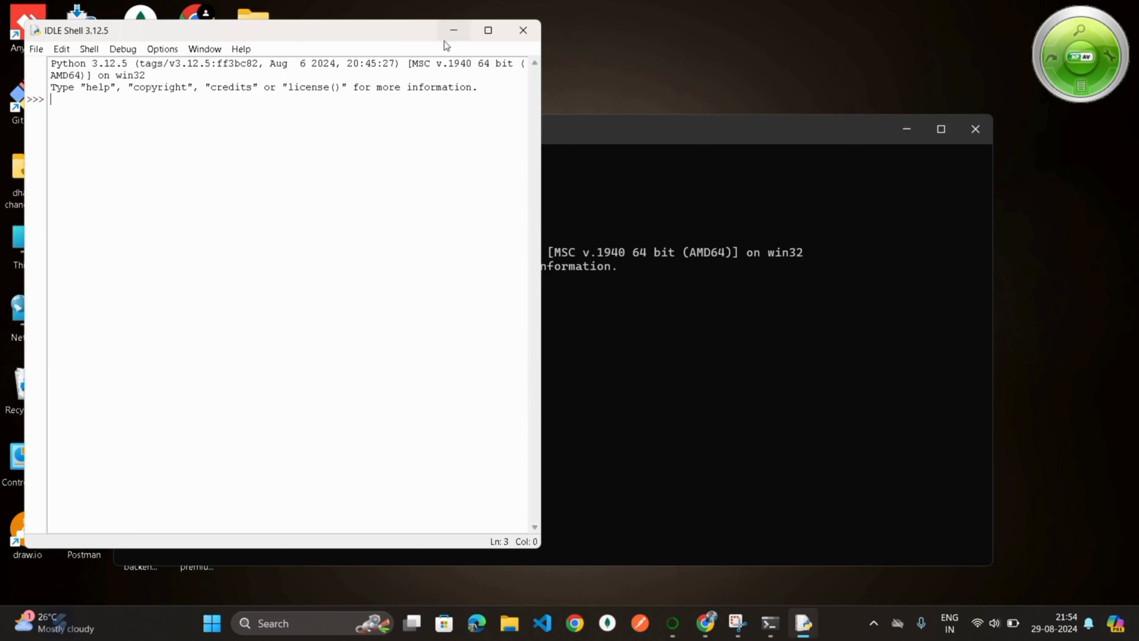
drag(354, 39, 669, 102)
click(803, 94)
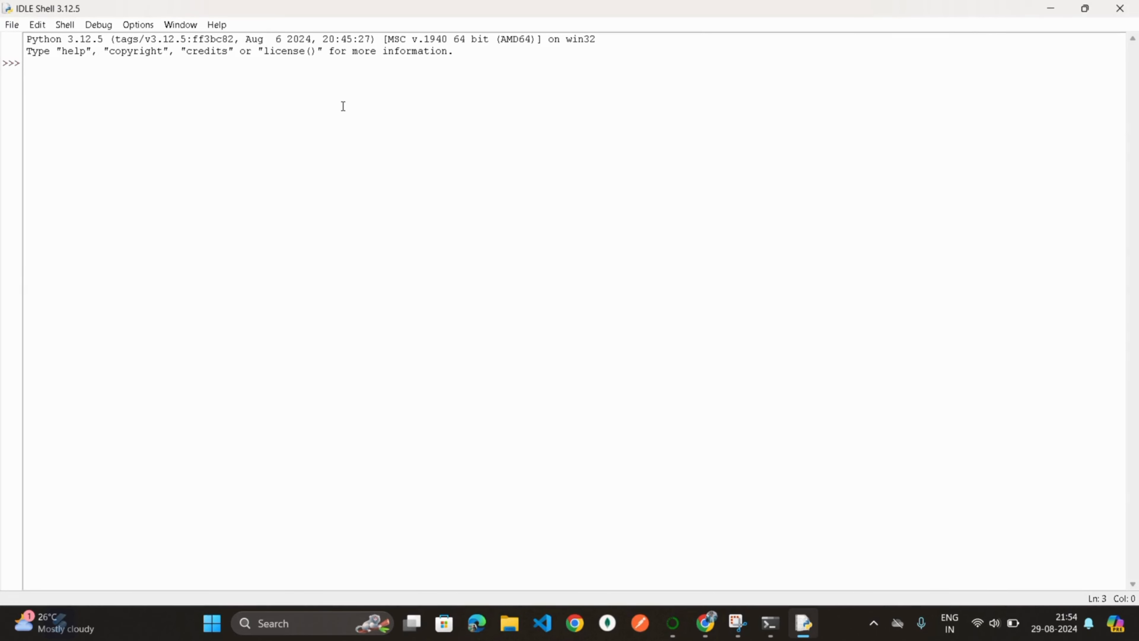
Run a print statement in the IDLE shell that outputs the owner's first name.
text(print())
key(Left)
text("")
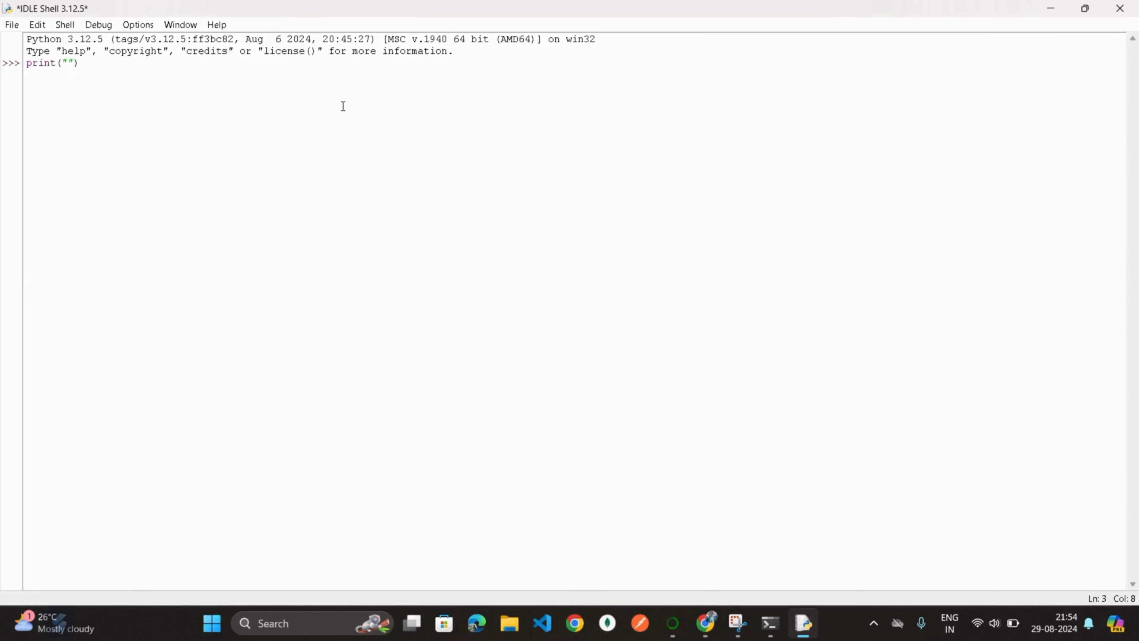
key(Left)
text(Dharam)
key(Right)
key(Right)
text(;)
key(Return)
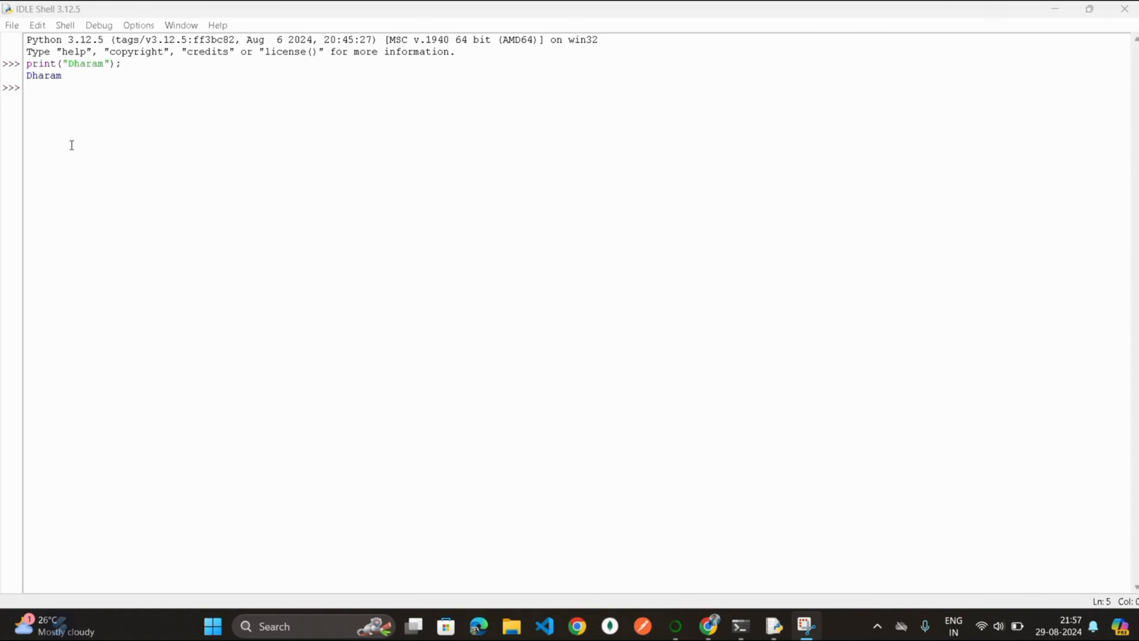
Save the IDLE shell session to the Desktop as a .py file named with the owner's first name in lowercase followed by "s".
click(8, 27)
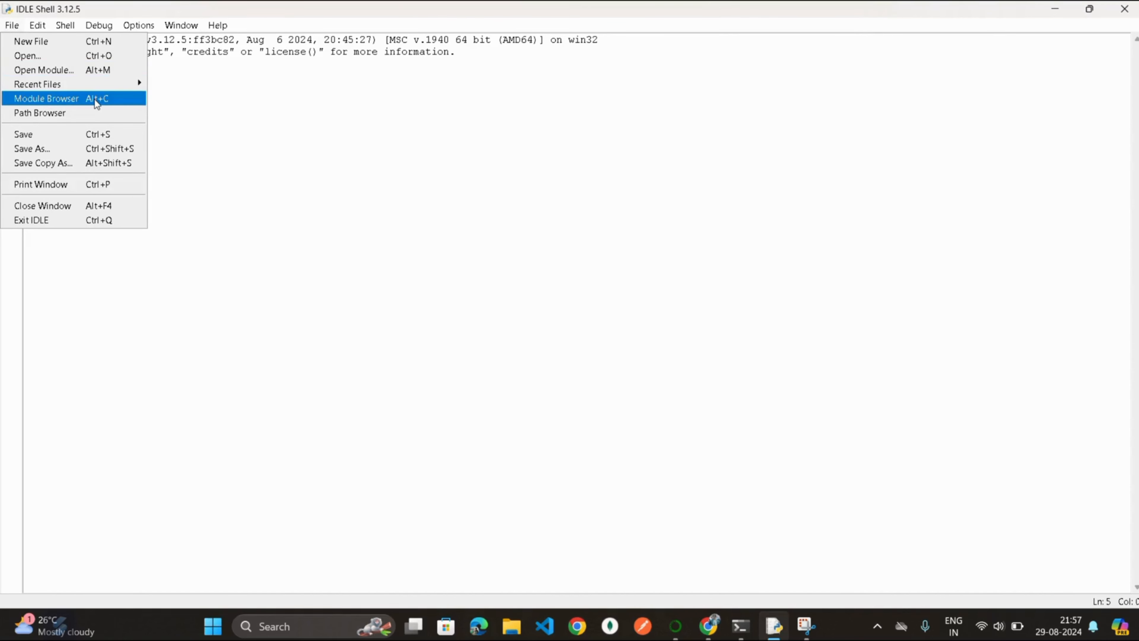
click(77, 149)
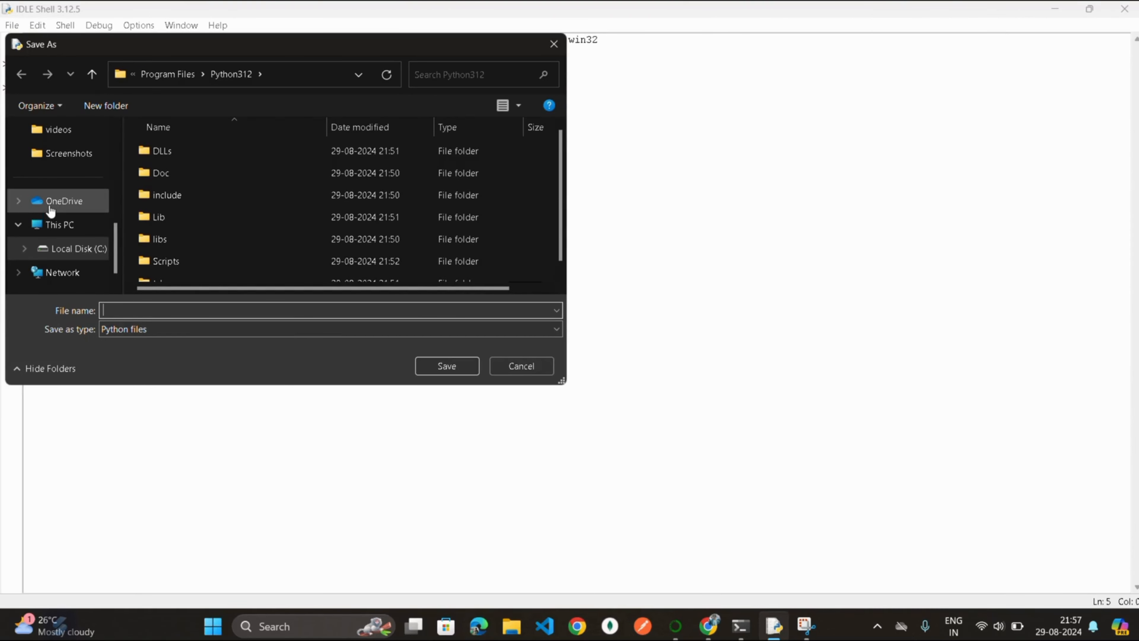
scroll(51, 211, up, 5)
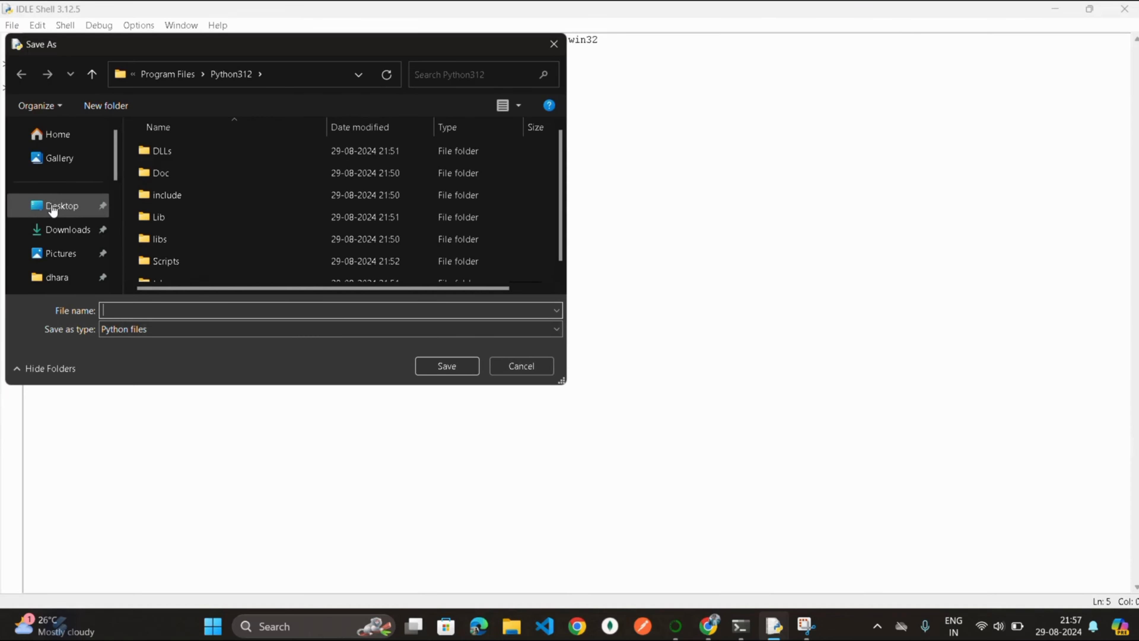
click(53, 207)
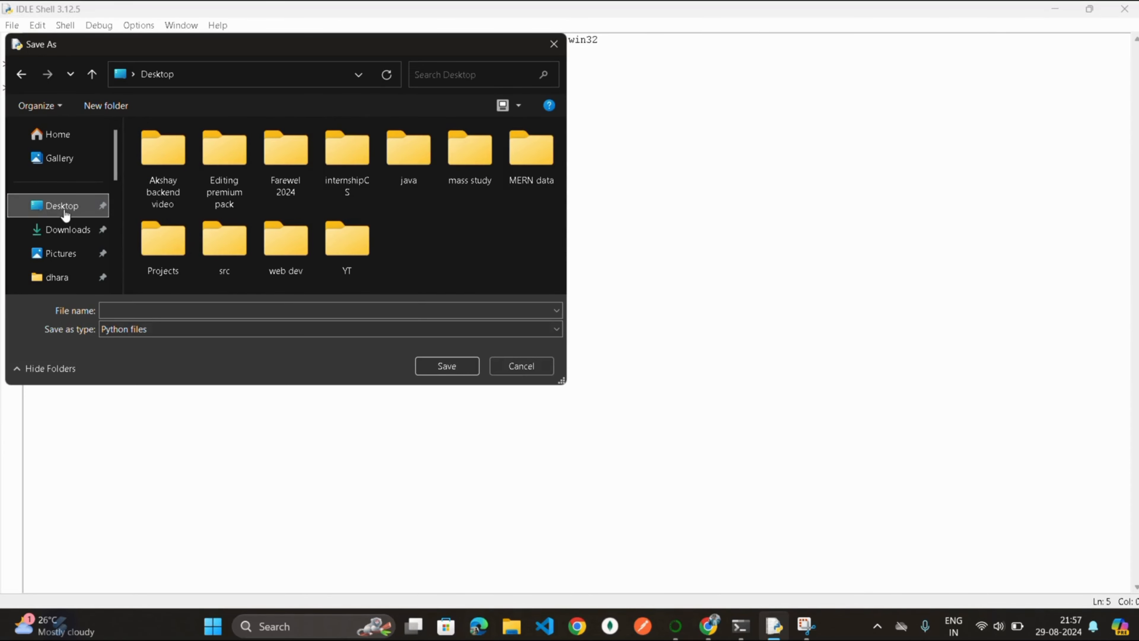
click(213, 310)
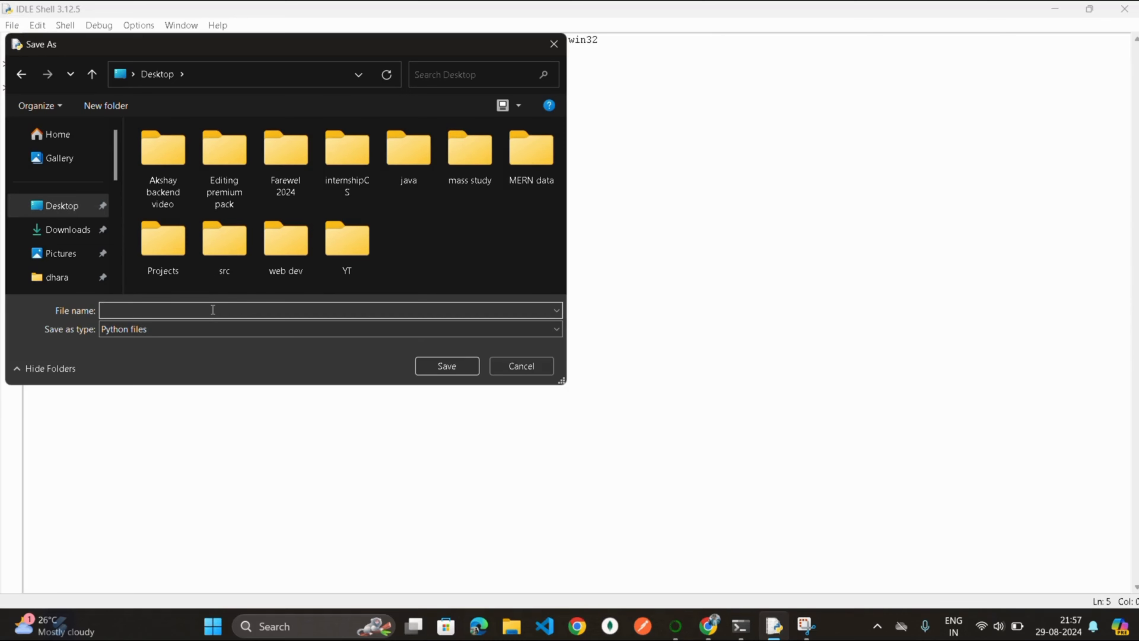
text(dha)
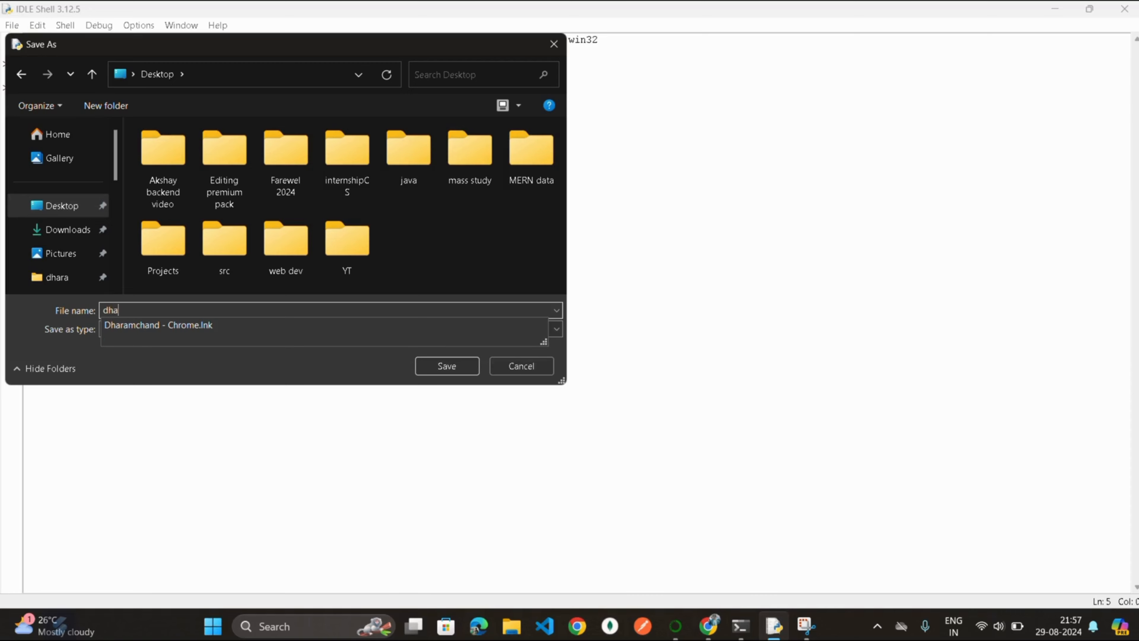
text(rams.py)
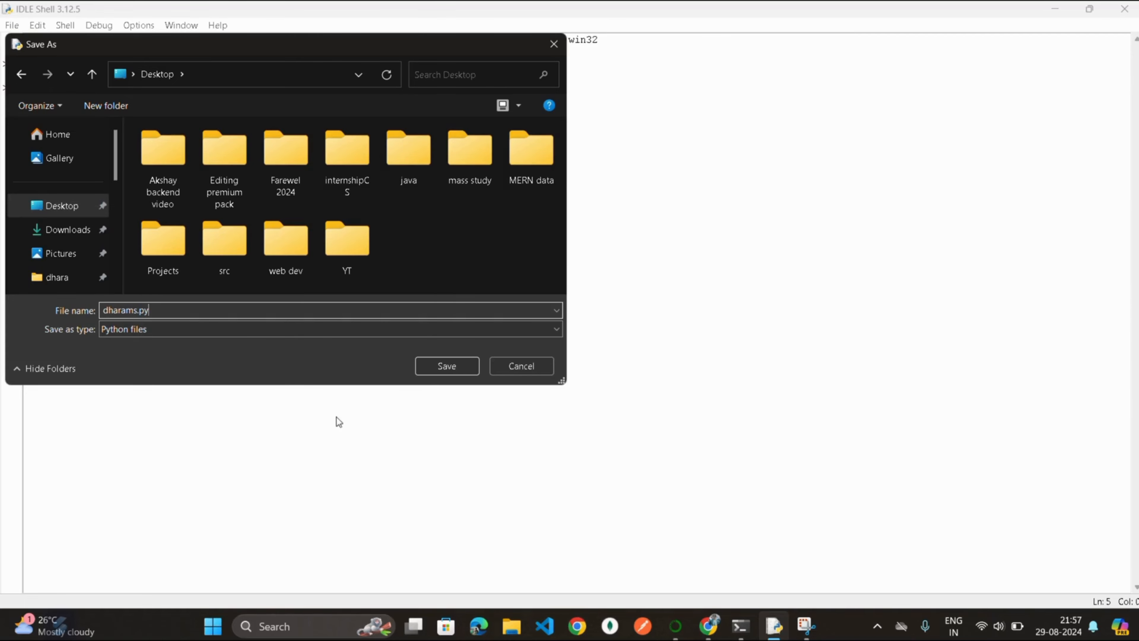
click(457, 364)
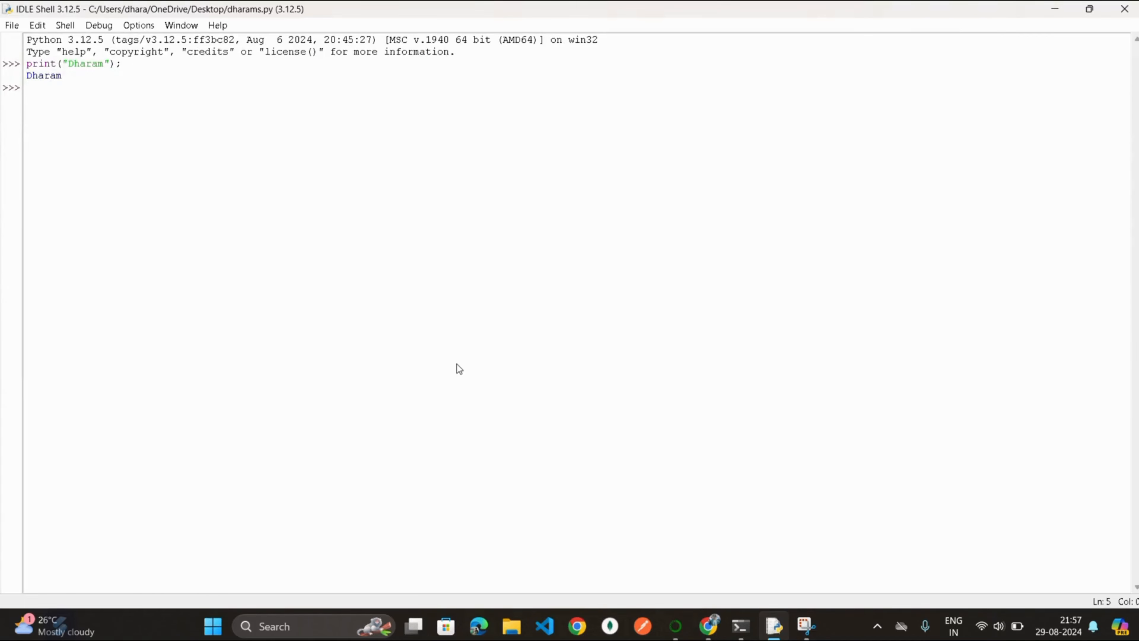